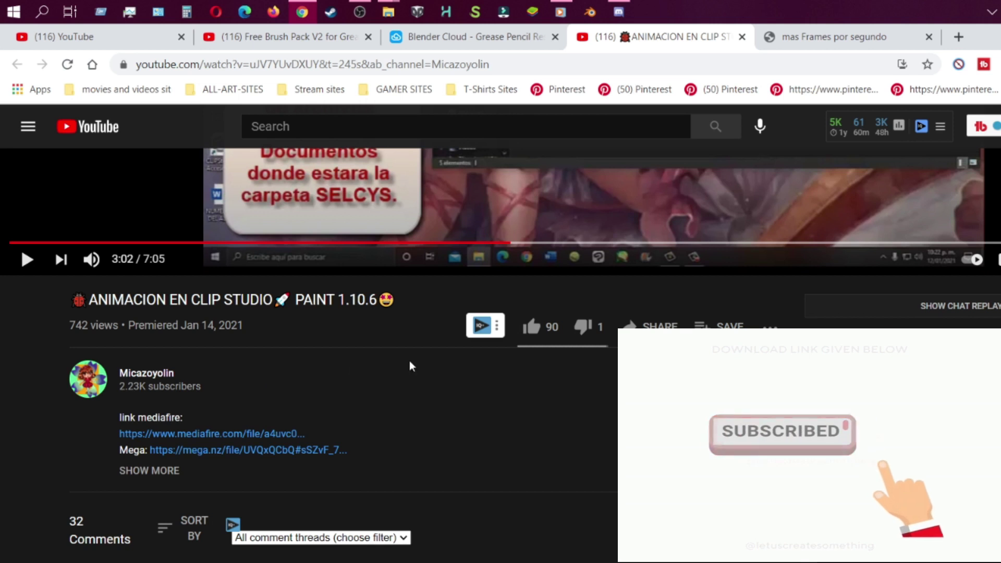
- Subscribe to the Clip Studio video's channel with notifications set to All
scroll(442, 359, "up", 4)
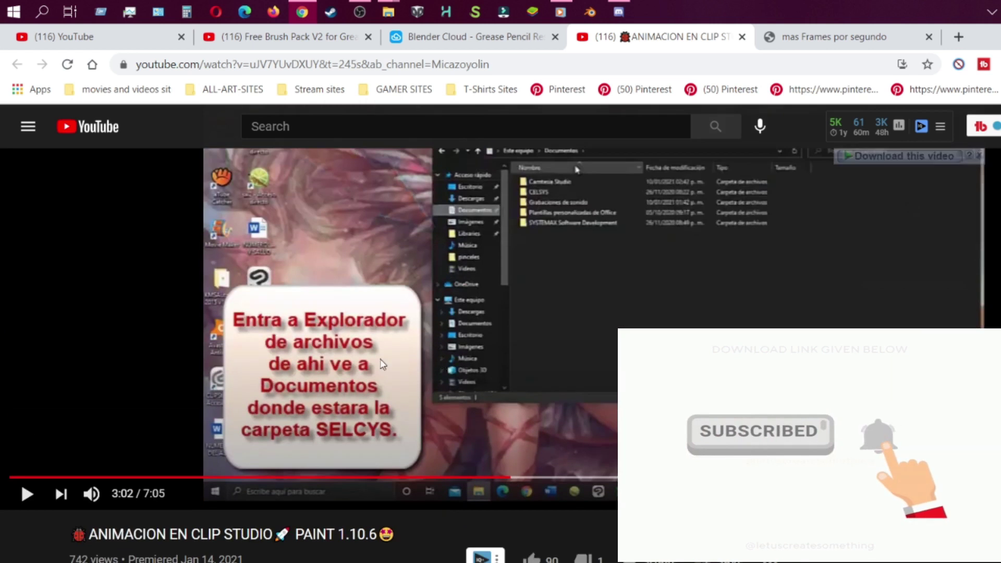
scroll(381, 361, "down", 3)
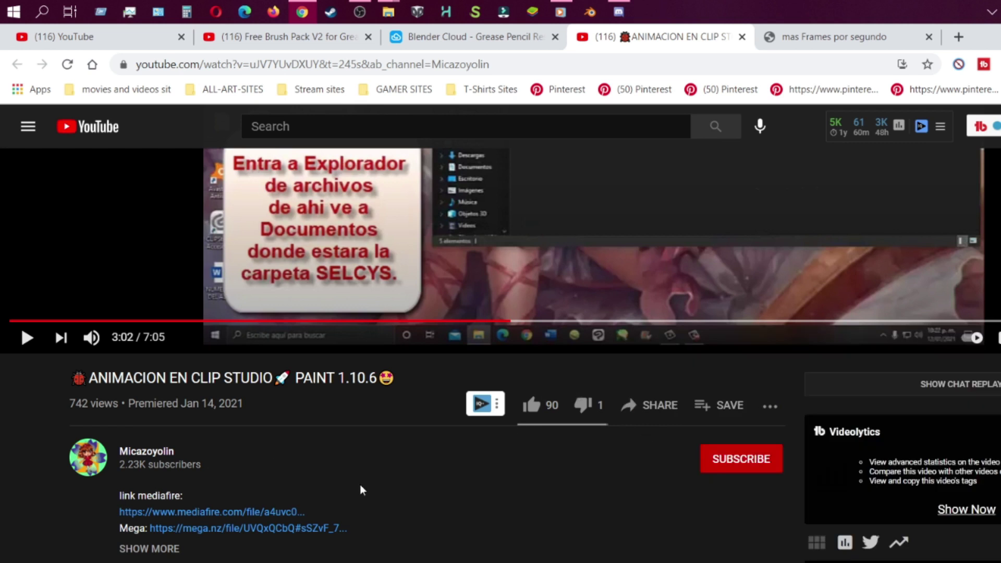
left_click(748, 468)
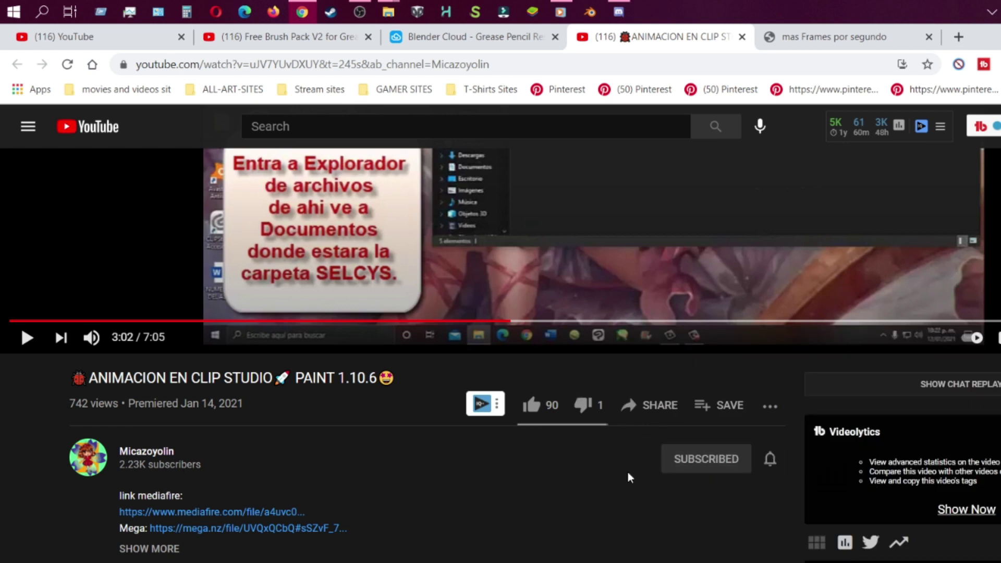
left_click(770, 460)
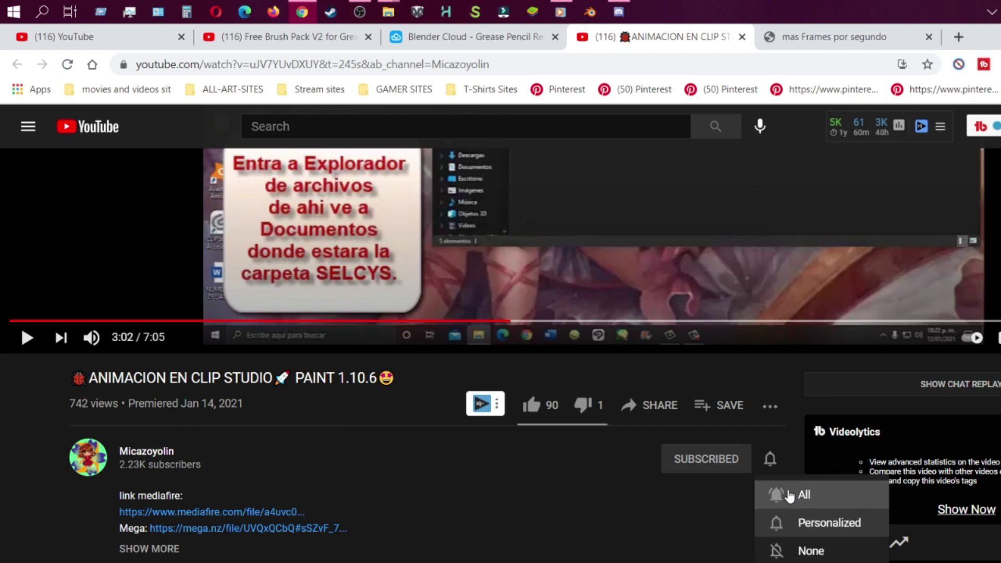
left_click(777, 494)
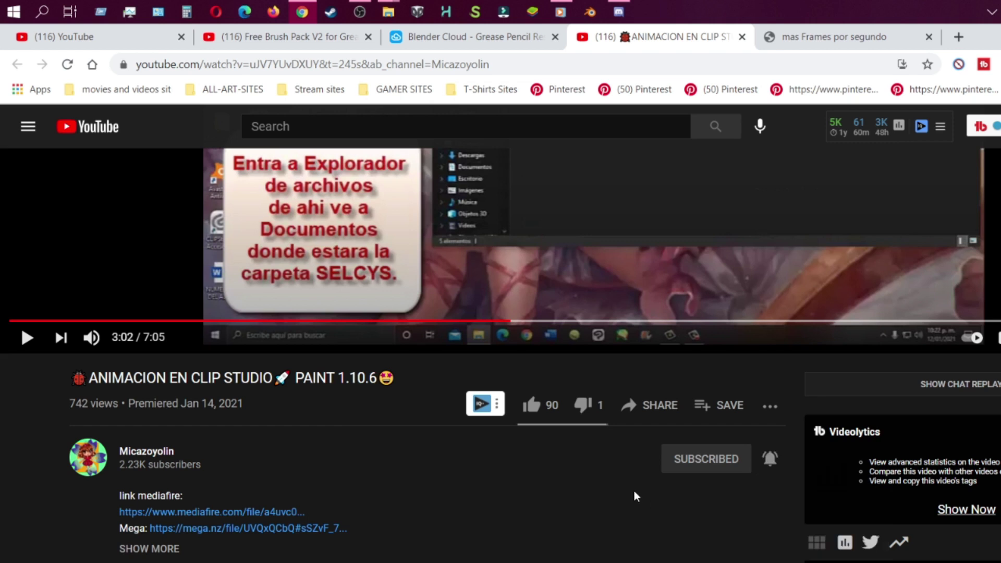
- Like the video and bring the Discord chat to the front
left_click(533, 407)
scroll(328, 464, "down", 6)
left_click(618, 11)
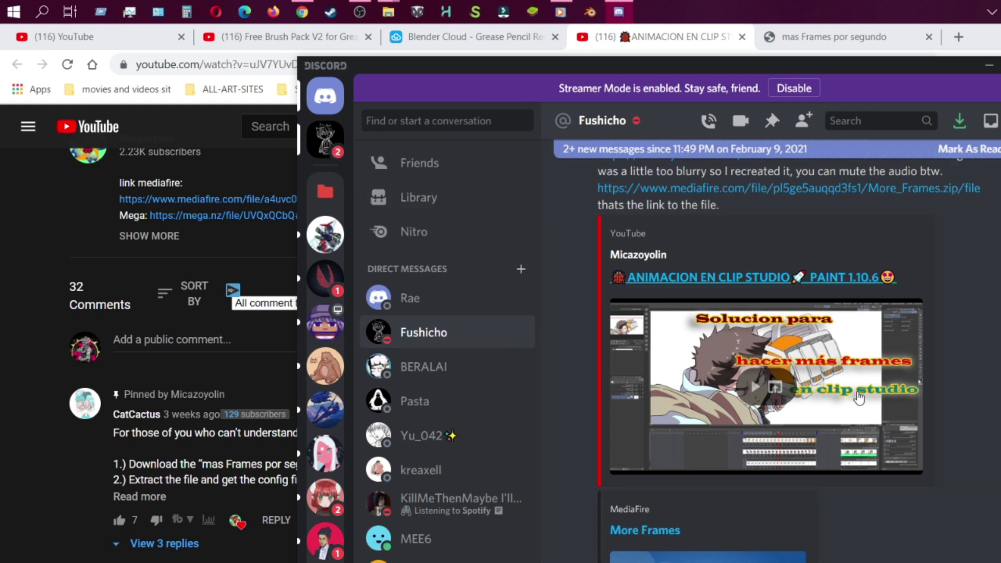
- Scroll through the Discord DM to find the More Frames download link
scroll(590, 399, "up", 5)
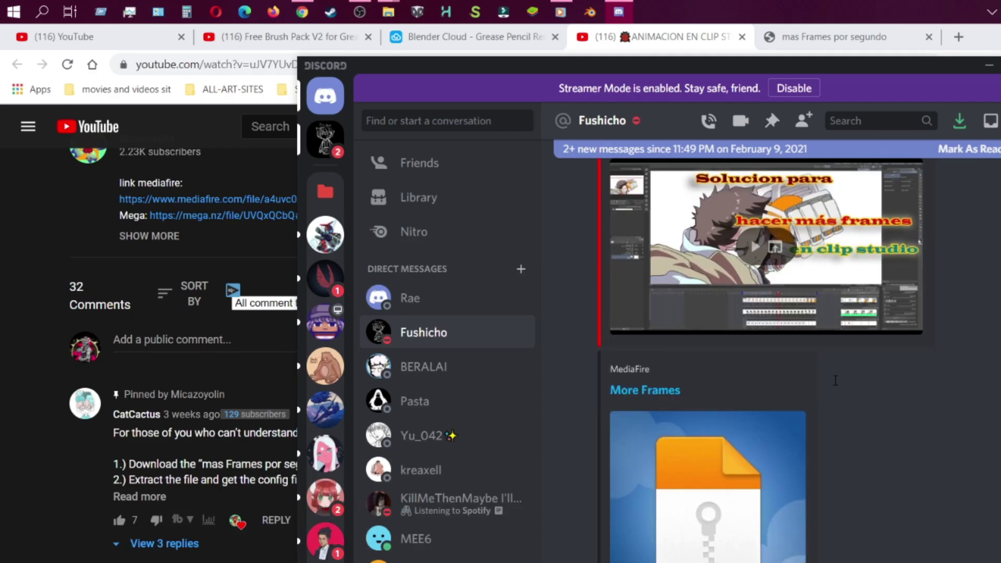
scroll(835, 386, "up", 3)
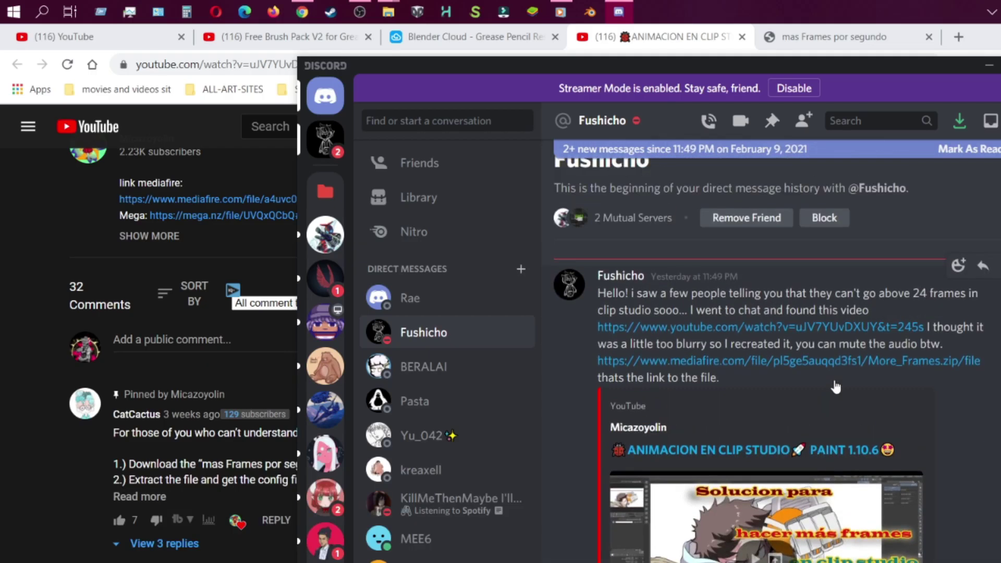
scroll(835, 386, "down", 5)
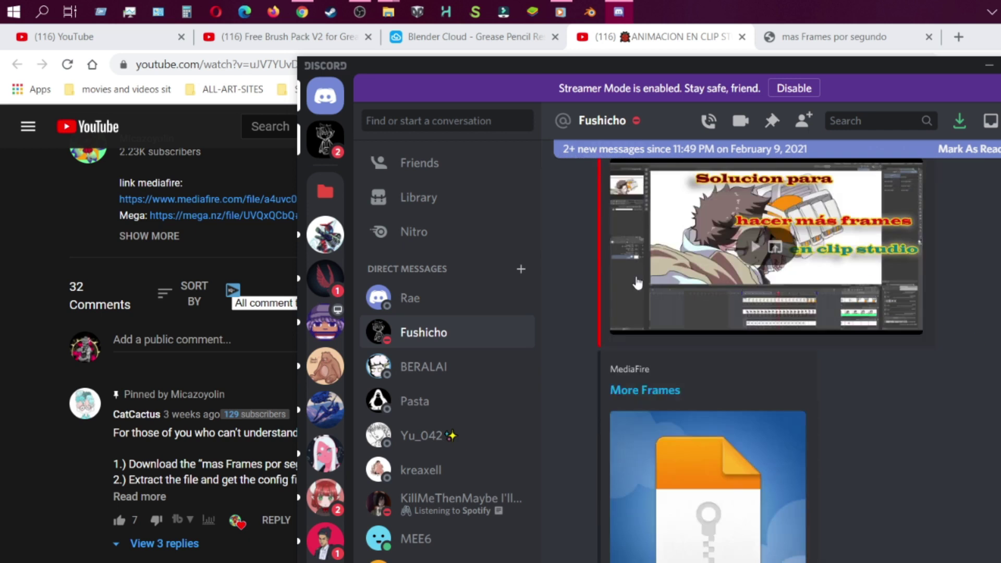
scroll(786, 272, "up", 3)
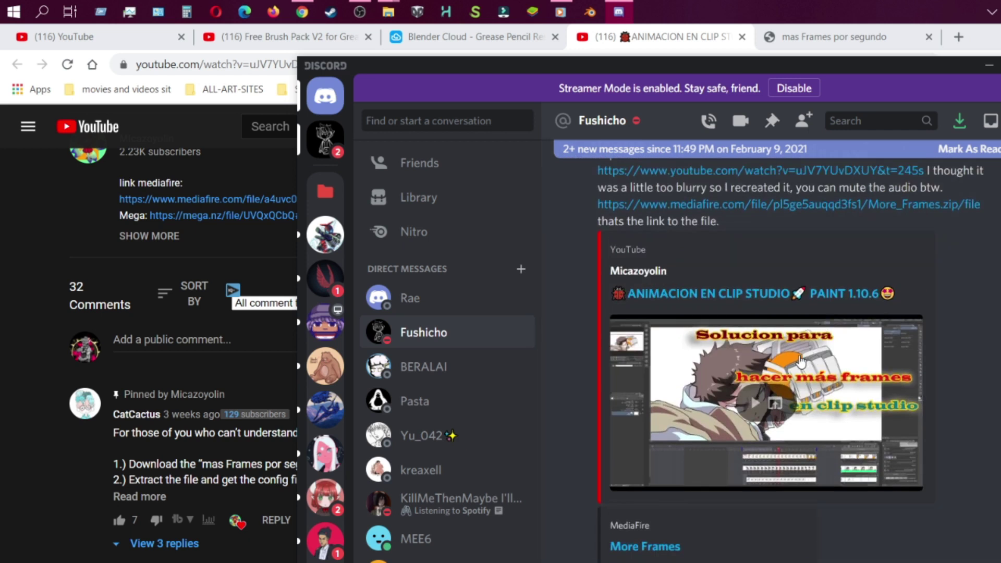
scroll(800, 359, "up", 4)
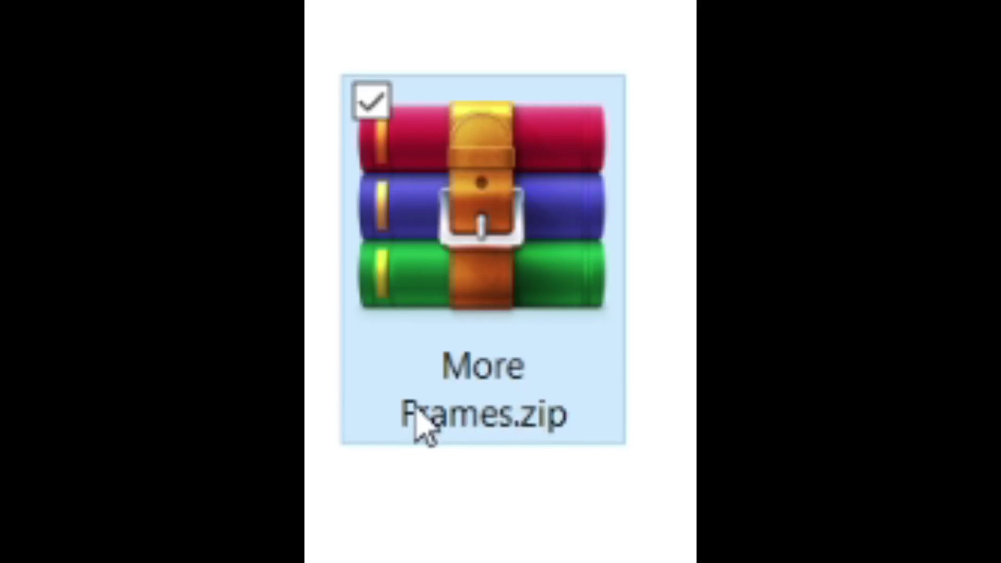
- Open More Frames.zip to extract Config.sqlite onto the desktop
double_click(420, 257)
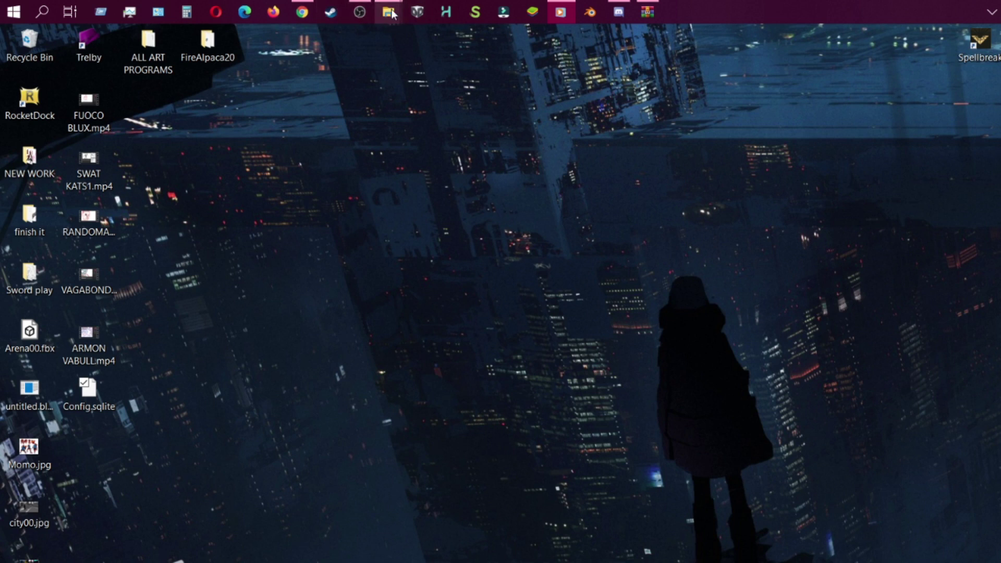
- Navigate Explorer to Documents > CELSYS > CLIPStudioVer1_5_0 > Preference
mouse_move(392, 14)
left_click(487, 101)
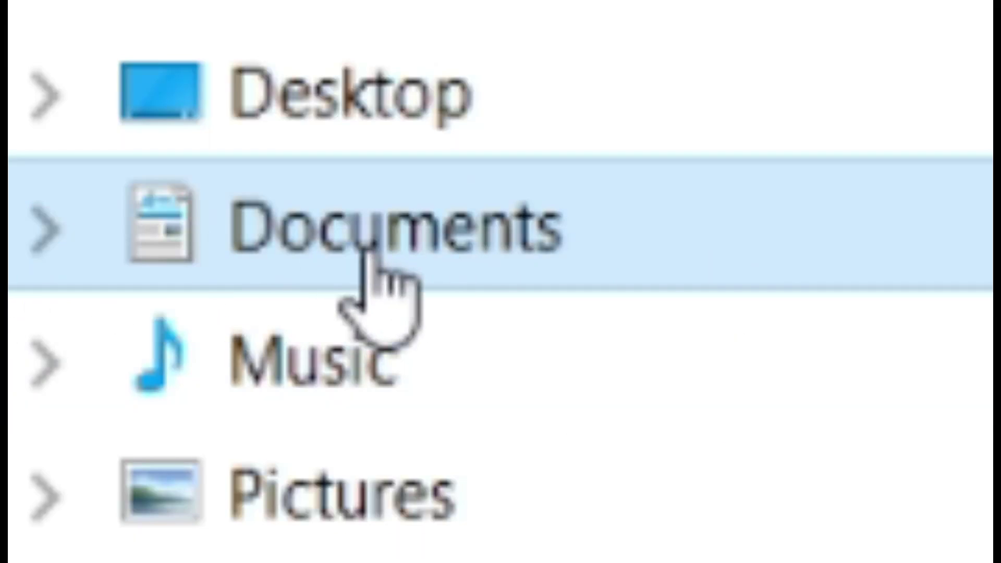
left_click(381, 271)
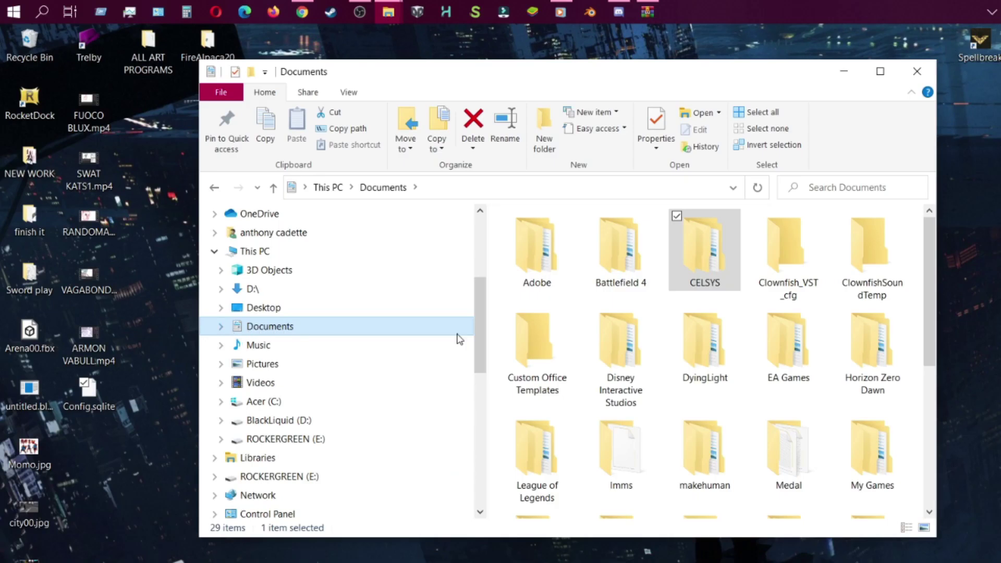
left_click(702, 281)
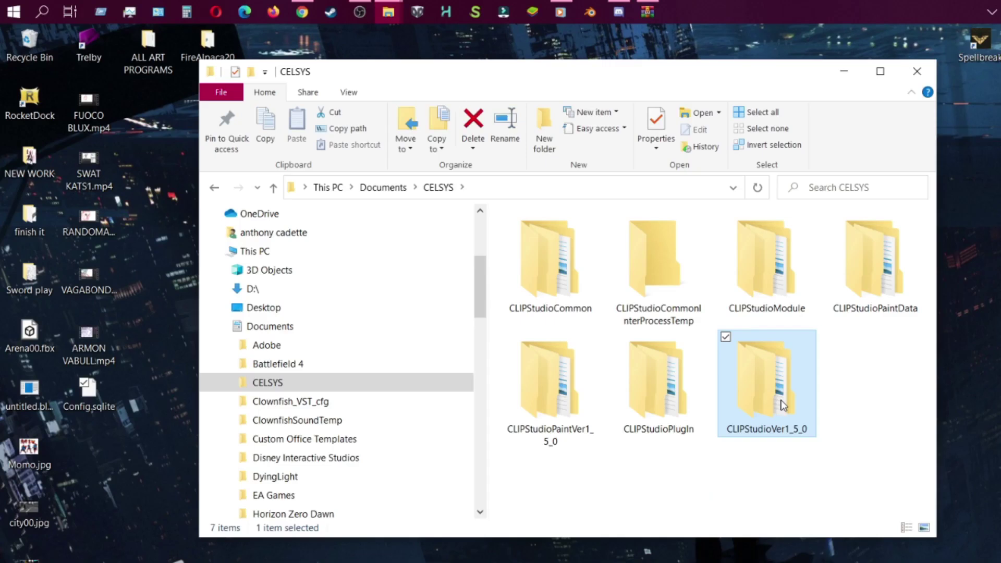
double_click(548, 353)
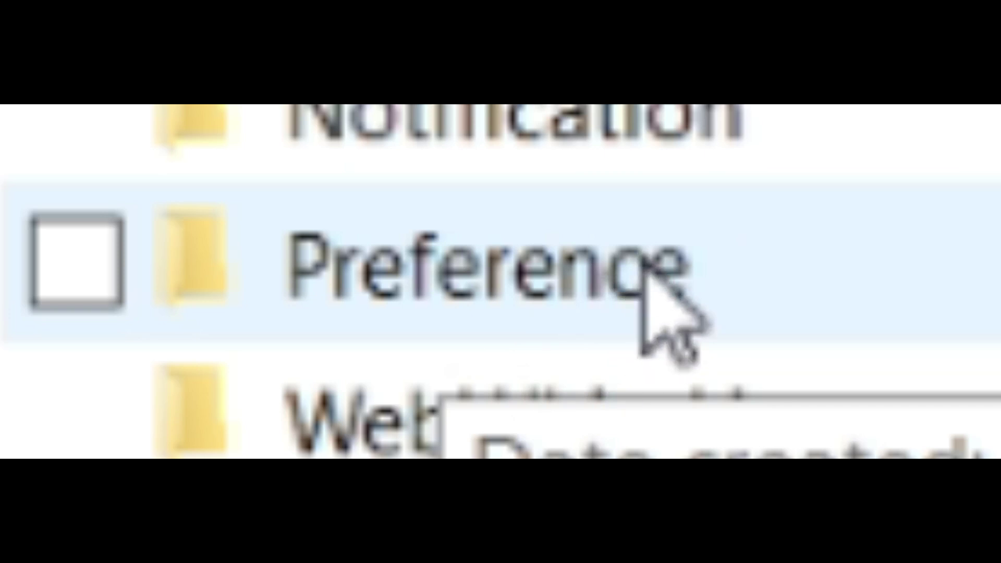
double_click(576, 261)
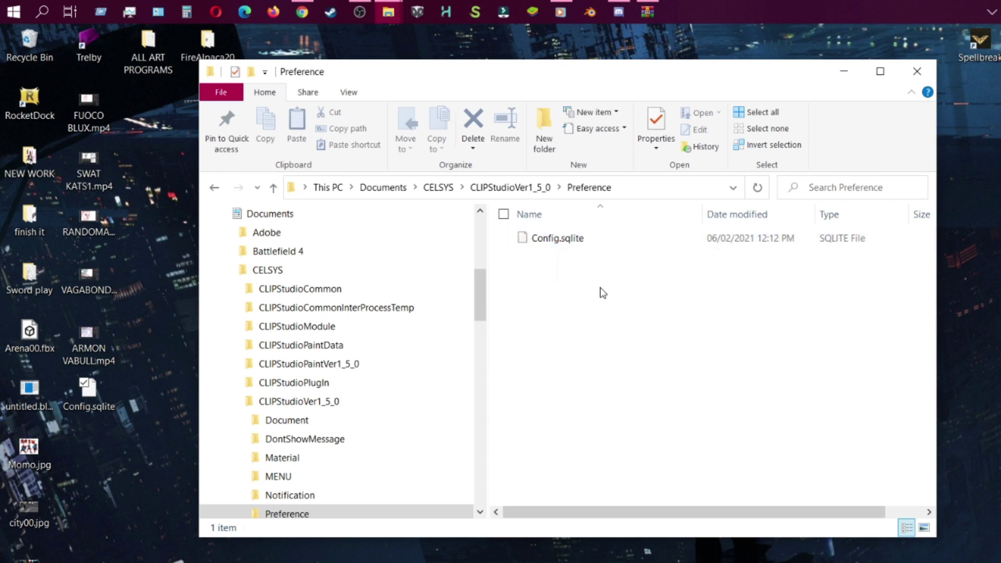
- Reopen Explorer enlarged and go back to Documents > CELSYS > CLIPStudioVer1_5_0 > Preference
left_click(916, 73)
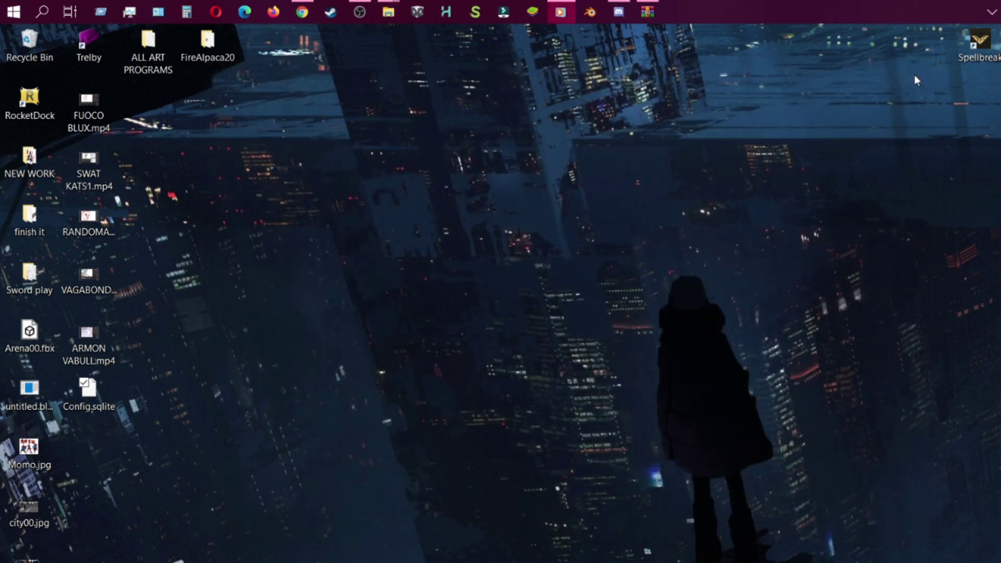
left_click(388, 11)
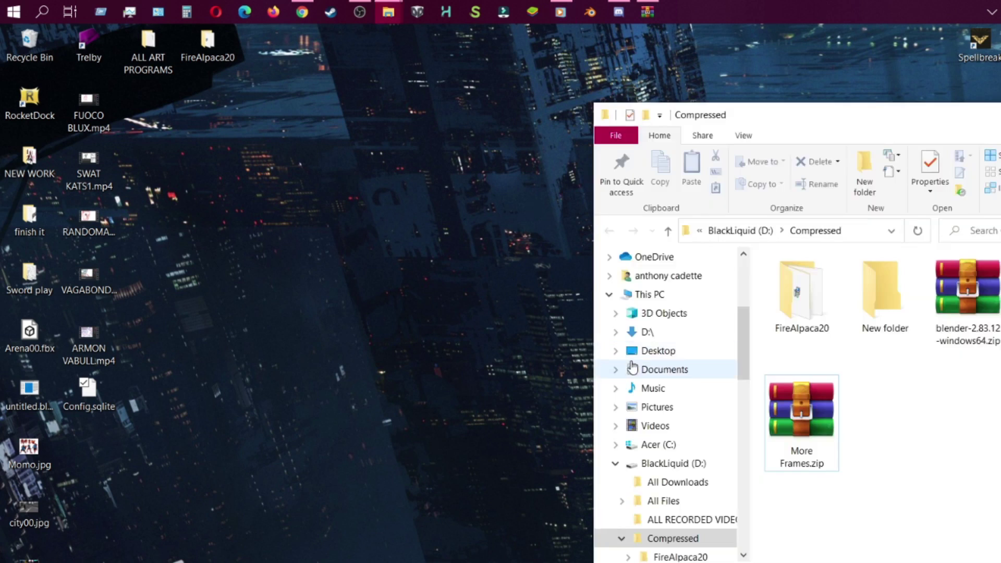
left_click(663, 371)
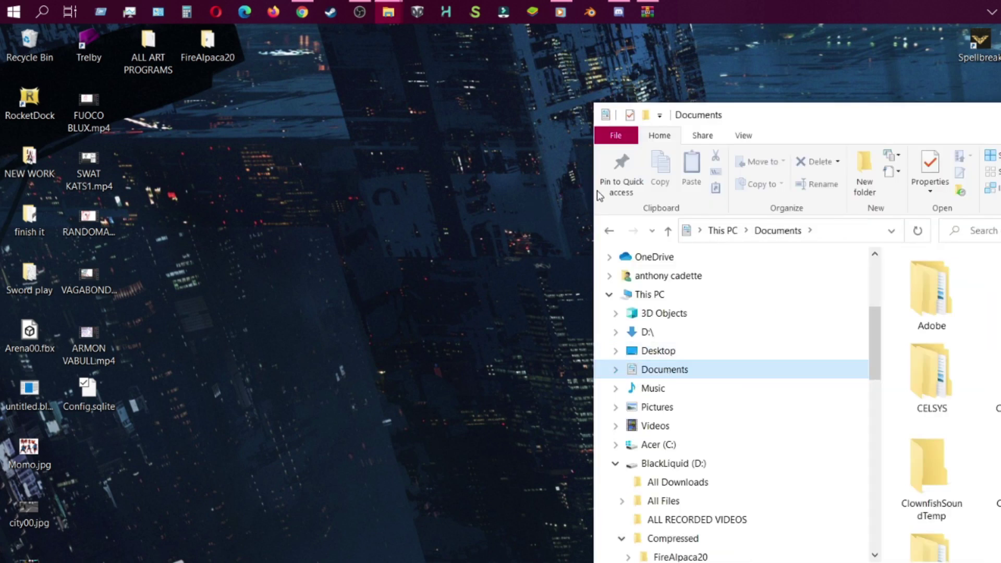
left_click_drag(594, 196, 286, 196)
double_click(838, 104)
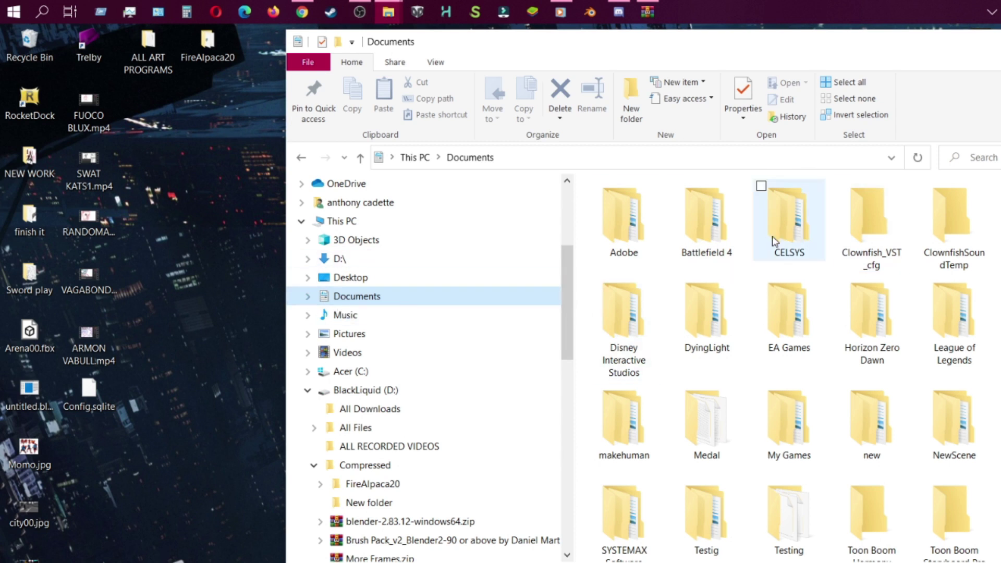
double_click(787, 239)
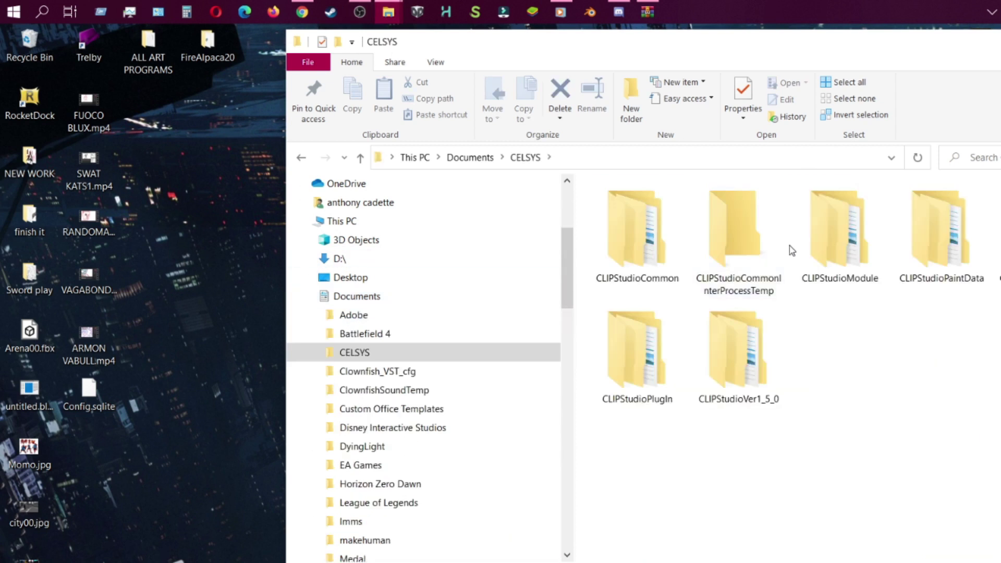
double_click(731, 402)
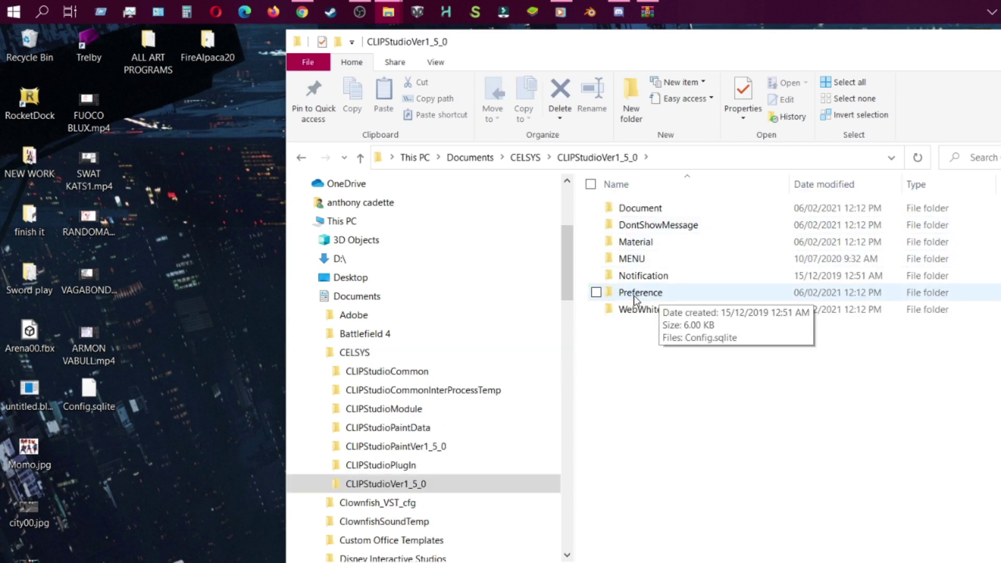
double_click(634, 294)
- Check the options for the desktop Config.sqlite and the Preference folder, then close the window
left_click(102, 406)
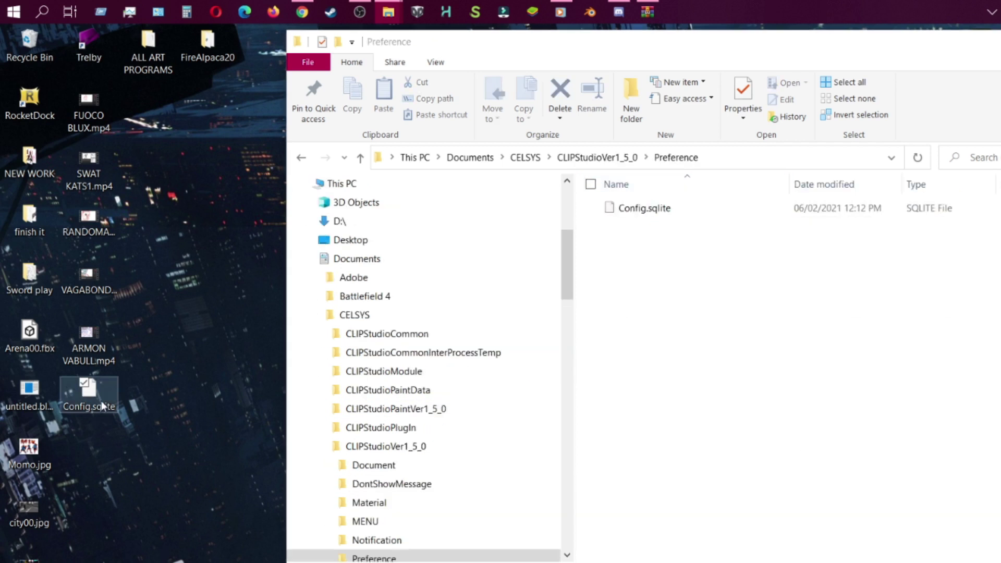
right_click(103, 406)
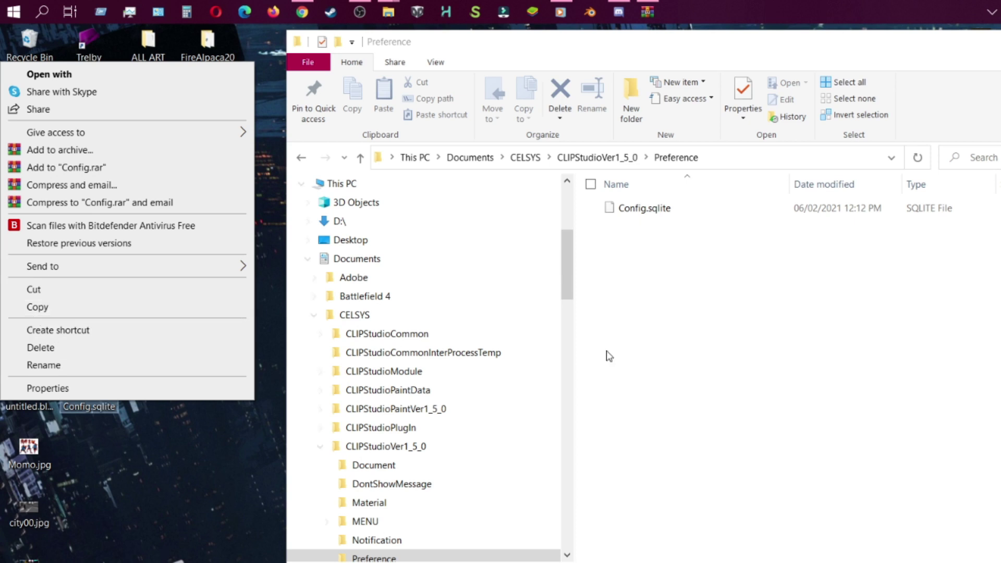
right_click(722, 327)
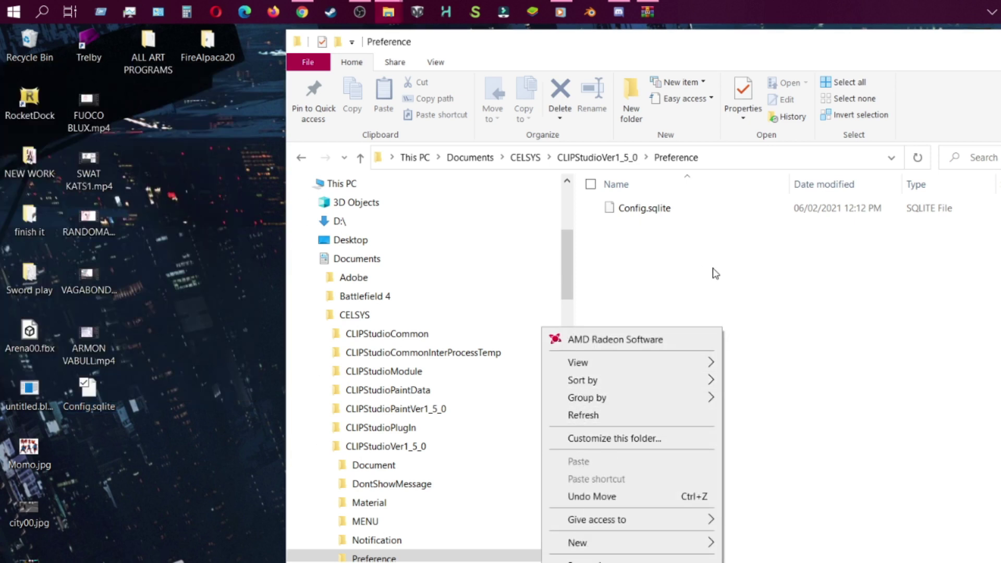
left_click(727, 288)
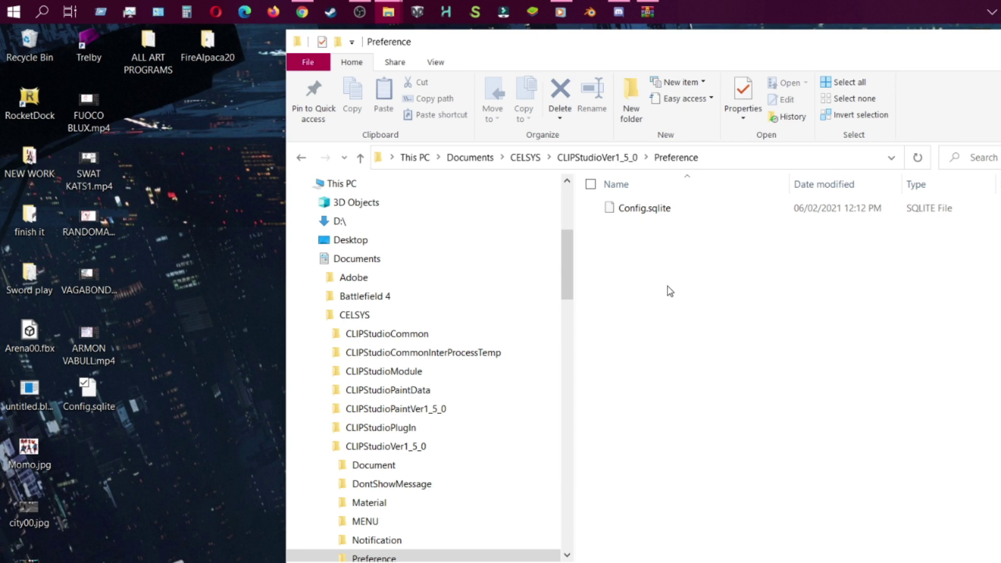
key("alt+F4")
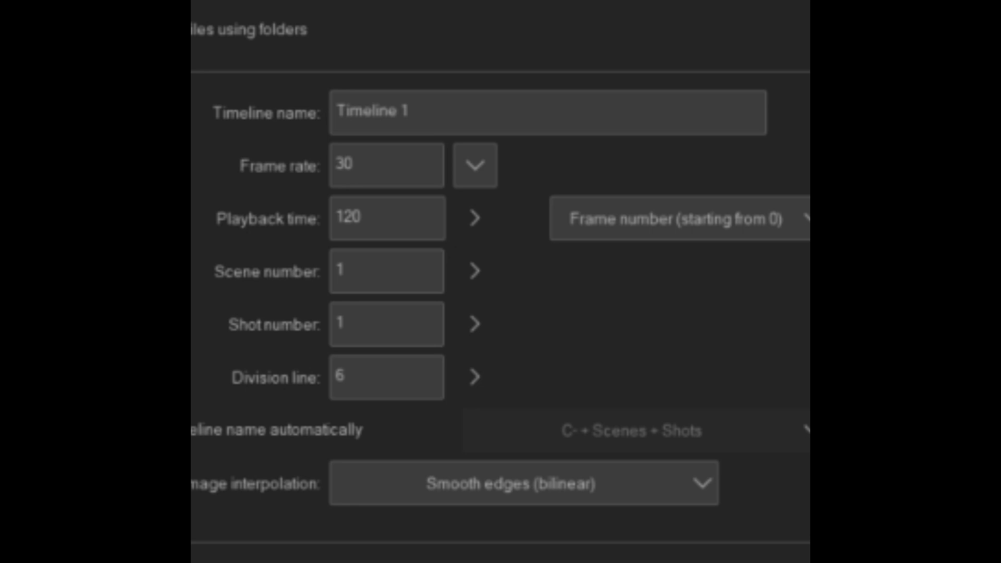
- Create Animation2 at 1920×1080, 30 fps, with a 120-frame playback time
left_click(490, 167)
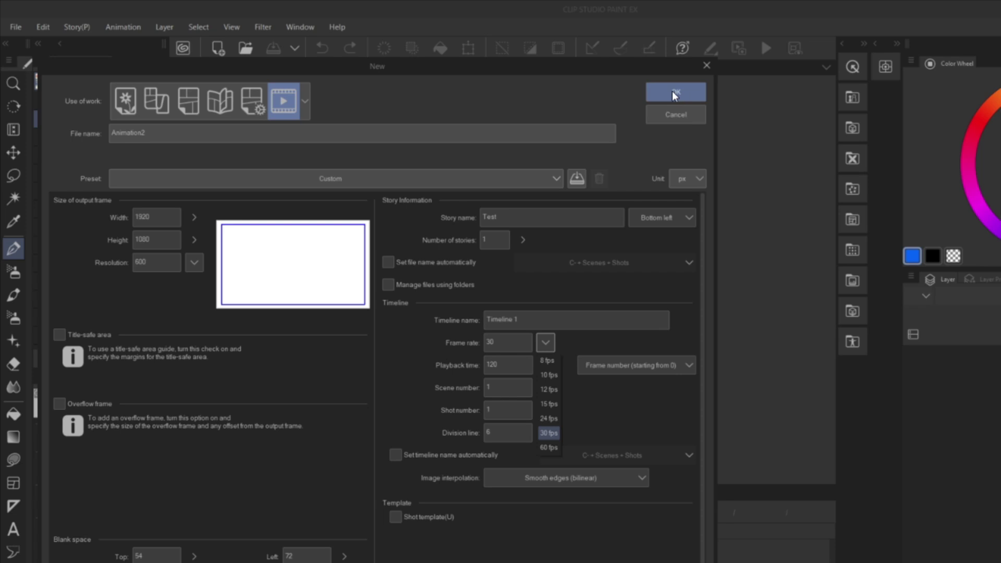
left_click(671, 90)
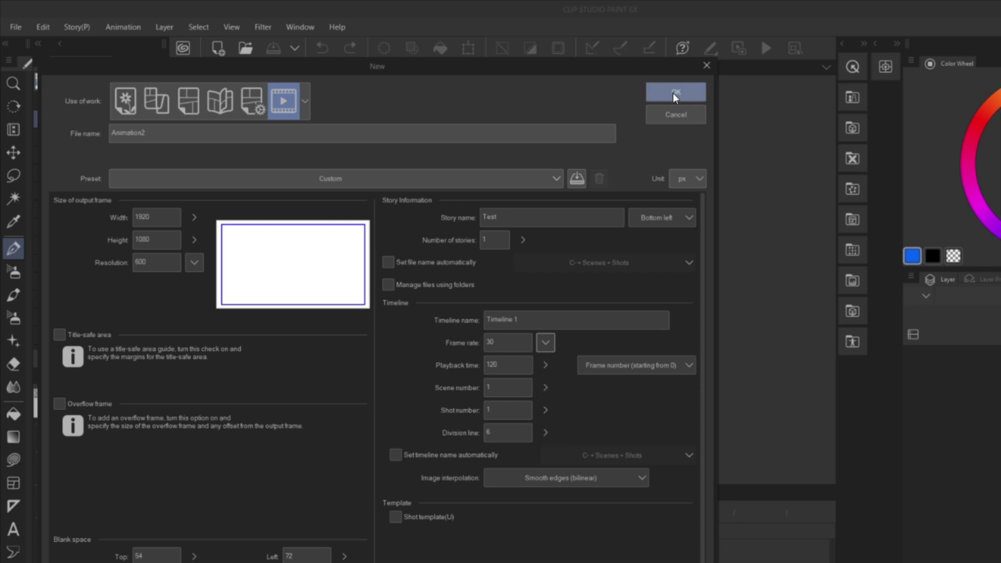
left_click(672, 93)
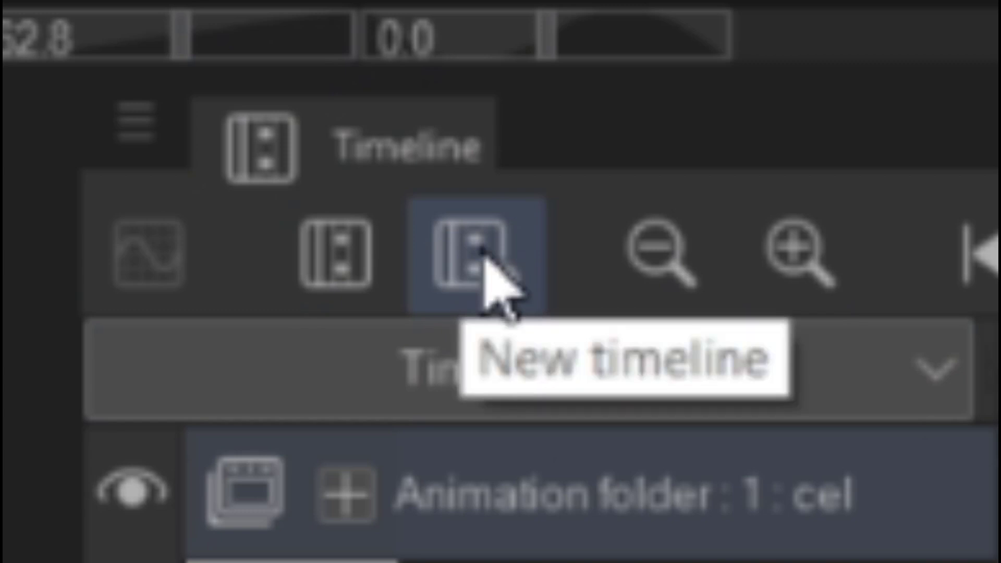
- Start adding a new timeline from the Timeline palette
left_click(483, 250)
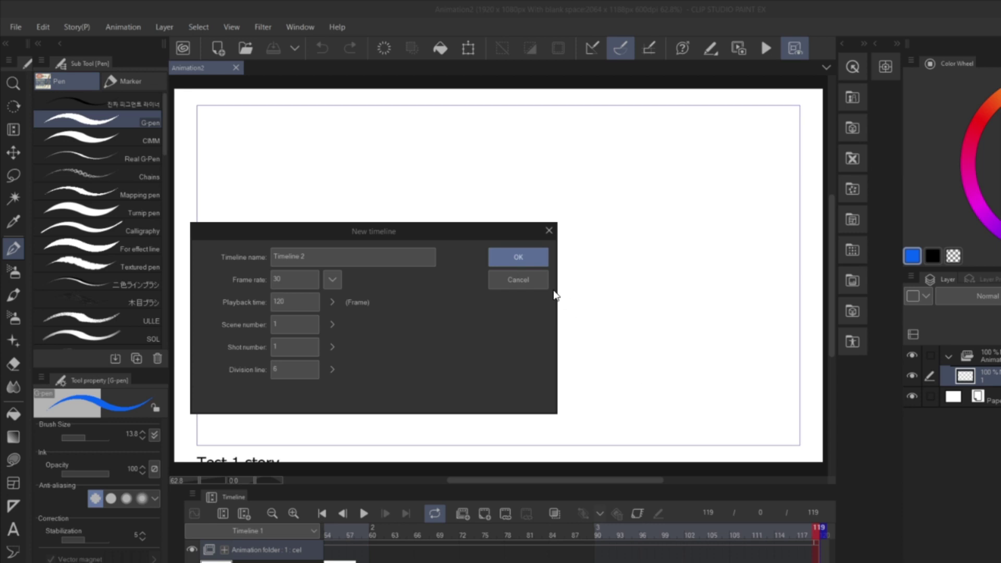
- Cancel the New timeline dialog, keeping only Timeline 1
left_click(537, 285)
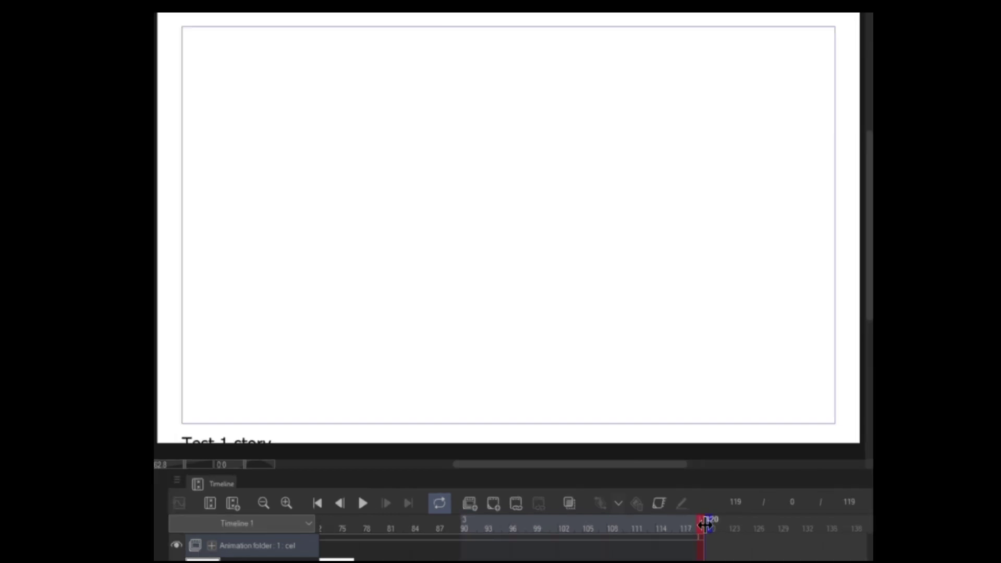
- Extend the timeline end to frame 135 and check frames 128, 119 and 120
left_click_drag(682, 527, 802, 527)
mouse_move(700, 537)
left_mouse_down()
mouse_move(832, 536)
mouse_move(679, 536)
mouse_move(831, 536)
mouse_move(693, 536)
left_mouse_up()
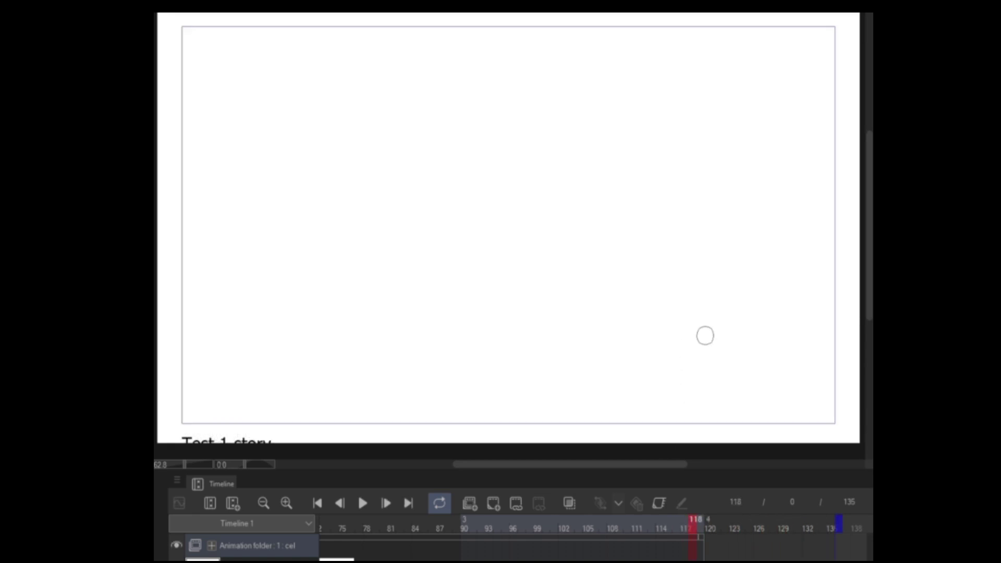
key("Right")
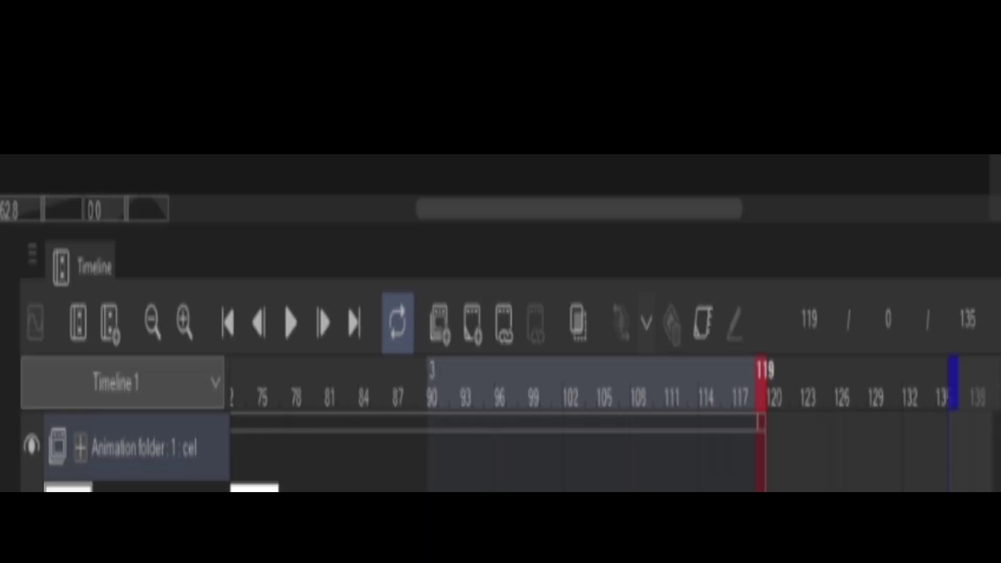
key("Right")
key("Right")
key("Right")
key("Right")
key("Right")
key("Right")
key("Right")
key("Right")
key("Right")
key("Right")
key("Right")
key("Right")
key("Right")
key("Right")
key("Right")
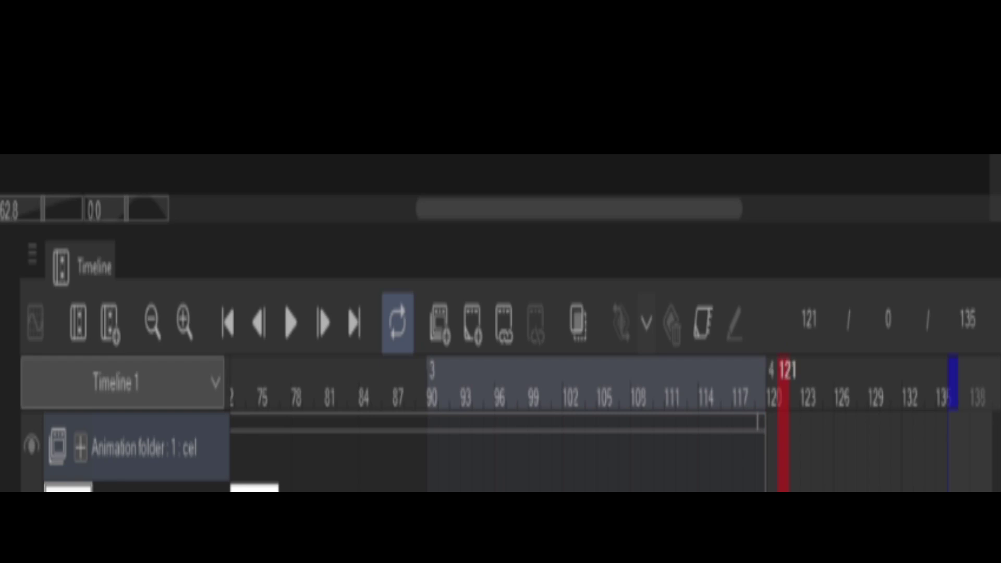
- Step back to frame 114, then select and deselect the Animation folder clip
key("Left")
key("Left")
key("Left")
key("Left")
key("Left")
key("Left")
key("Left")
key("Left")
key("Left")
key("Left")
key("Left")
key("Left")
key("Left")
key("Left")
key("Left")
key("Left")
key("Left")
key("Left")
key("Left")
key("Left")
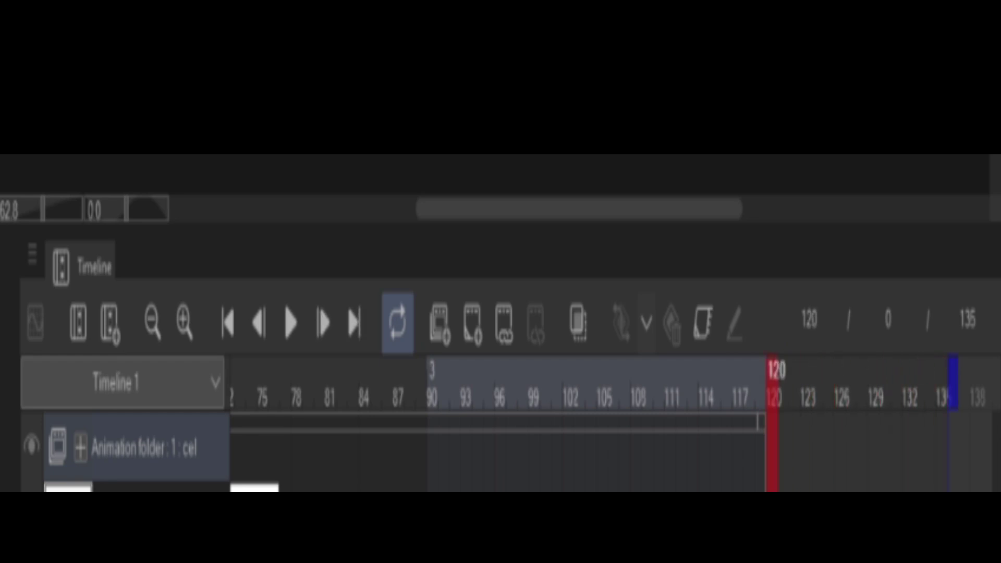
left_click(763, 427)
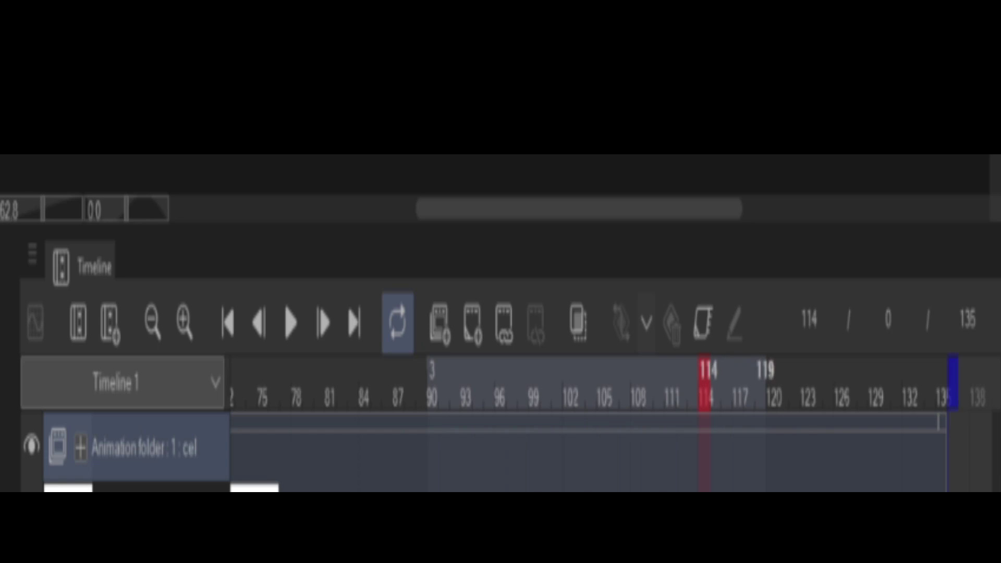
key("Escape")
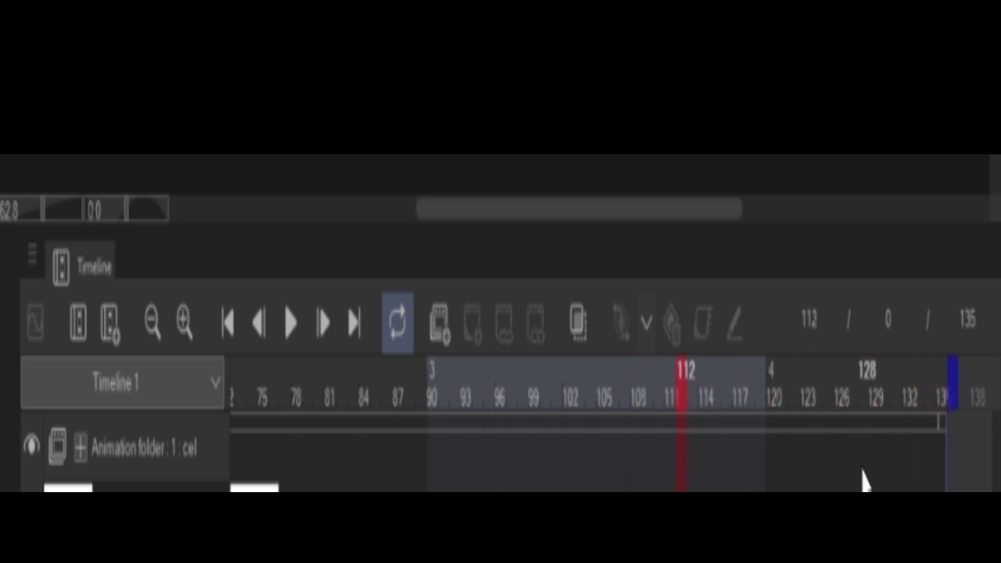
- Step the playhead back from the final frames through frame 76 to near the start
key("Left")
key("Left")
key("Left")
key("Left")
key("Left")
key("Left")
key("Left")
key("Left")
key("Left")
key("Left")
key("Left")
key("Left")
key("Left")
key("Left")
key("Left")
key("Left")
key("Left")
key("Left")
key("Left")
key("Left")
key("Left")
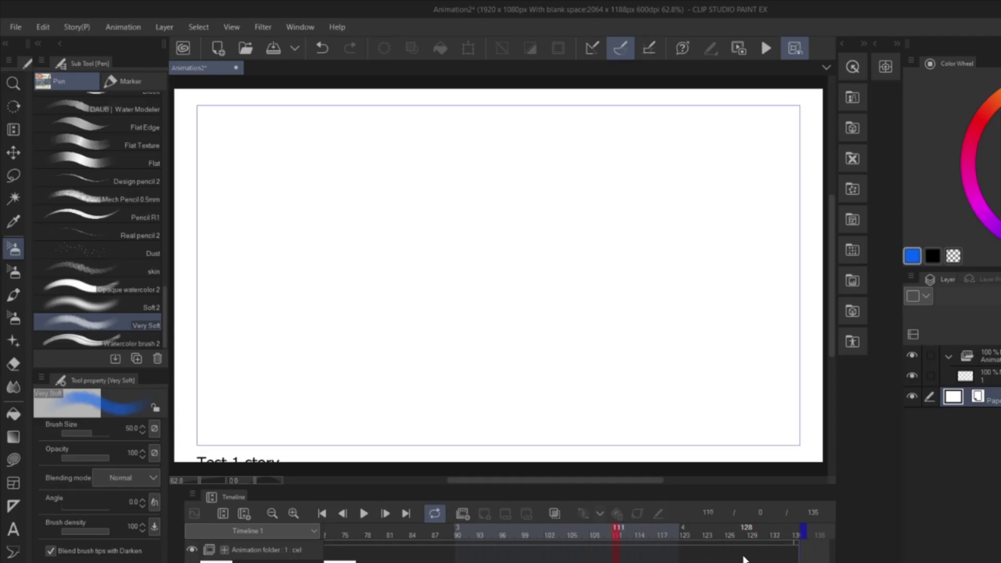
key("Left")
key("Left")
key("Left")
key("Left")
key("Left")
key("Left")
key("Left")
key("Left")
key("Left")
key("Left")
key("Left")
key("Left")
key("Left")
key("Left")
key("Left")
key("Left")
key("Left")
key("Left")
key("Left")
key("Left")
key("b")
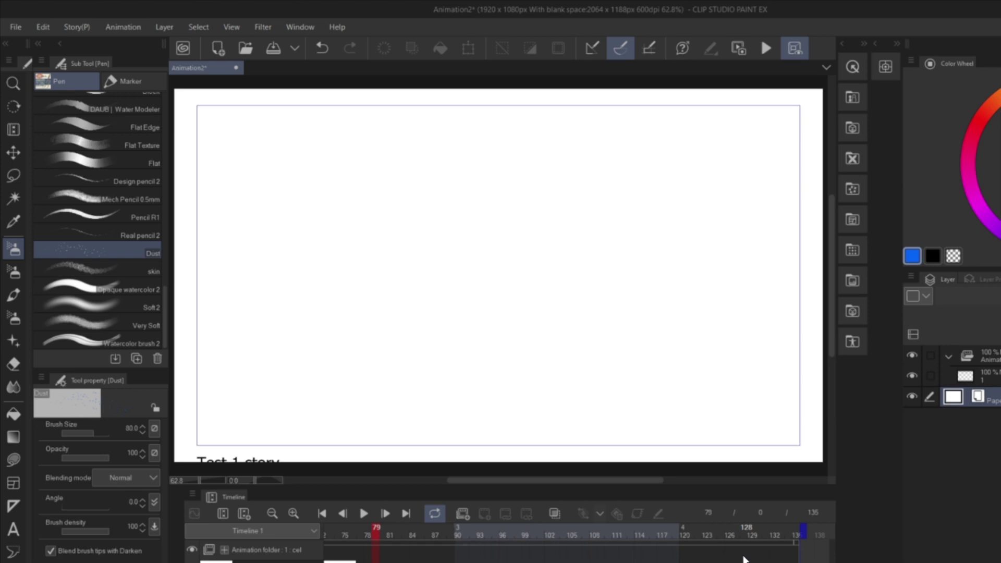
key("Left")
key("Left")
key("Left")
key("Left")
key("Left")
key("Left")
key("Left")
key("Left")
key("Left")
key("Left")
key("Left")
key("Left")
key("Left")
key("Left")
key("Left")
key("Left")
key("Left")
key("Left")
key("Left")
key("Left")
key("Left")
key("Left")
key("Left")
key("Left")
key("Left")
key("Left")
key("Left")
key("Left")
key("Left")
key("Left")
key("Left")
key("Left")
key("Left")
key("Left")
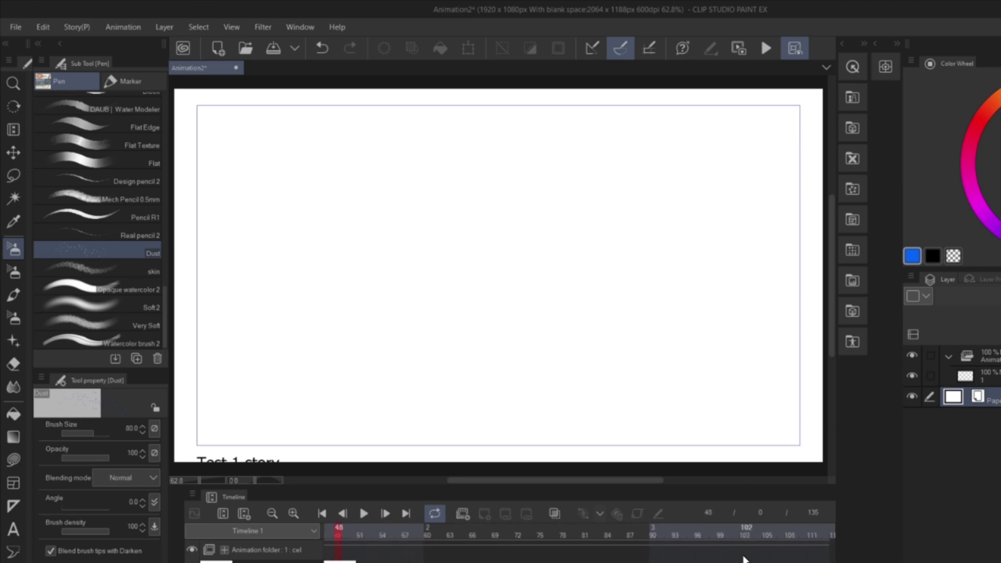
key("Left")
key("Left")
key("Left")
key("Left")
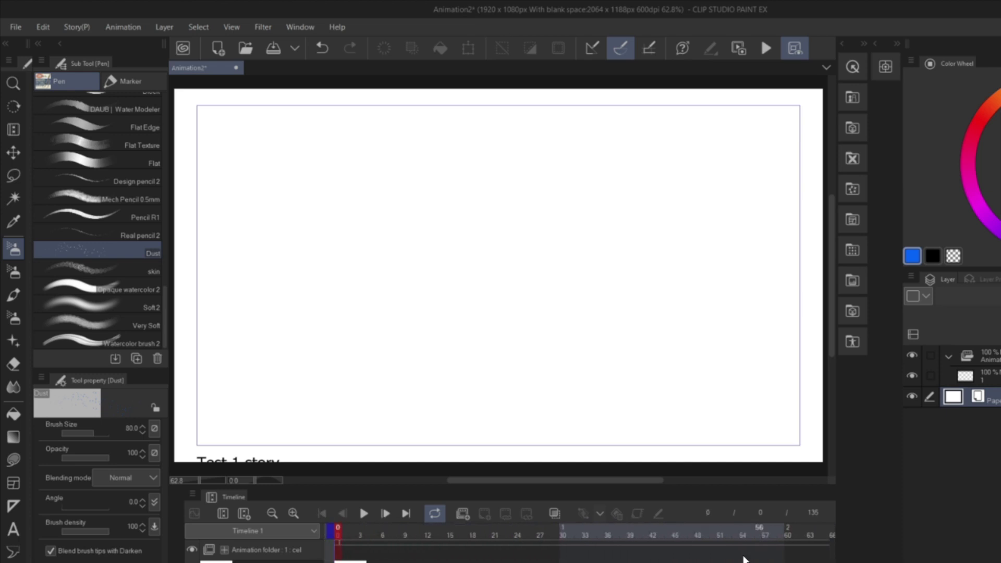
- Scrub forward from frame 0 and back to 113, then select Mech Pencil 0.5mm
key("Right")
key("Right")
key("Right")
key("Right")
key("Right")
key("Right")
key("Right")
key("Right")
key("Right")
key("Right")
key("Right")
key("Right")
key("Right")
key("Right")
key("Right")
key("Right")
key("Right")
key("Right")
key("Right")
key("Right")
key("Right")
key("Right")
key("Right")
key("Right")
key("Right")
key("Right")
key("Right")
key("Right")
key("Right")
key("Right")
key("Right")
key("Right")
key("Right")
key("Right")
key("Right")
key("Right")
key("Right")
key("Right")
key("Right")
key("Right")
key("Right")
key("Right")
key("Right")
key("Right")
key("Right")
key("Right")
key("Right")
key("Right")
key("Right")
key("Right")
key("Right")
key("Right")
key("Right")
key("Right")
key("Right")
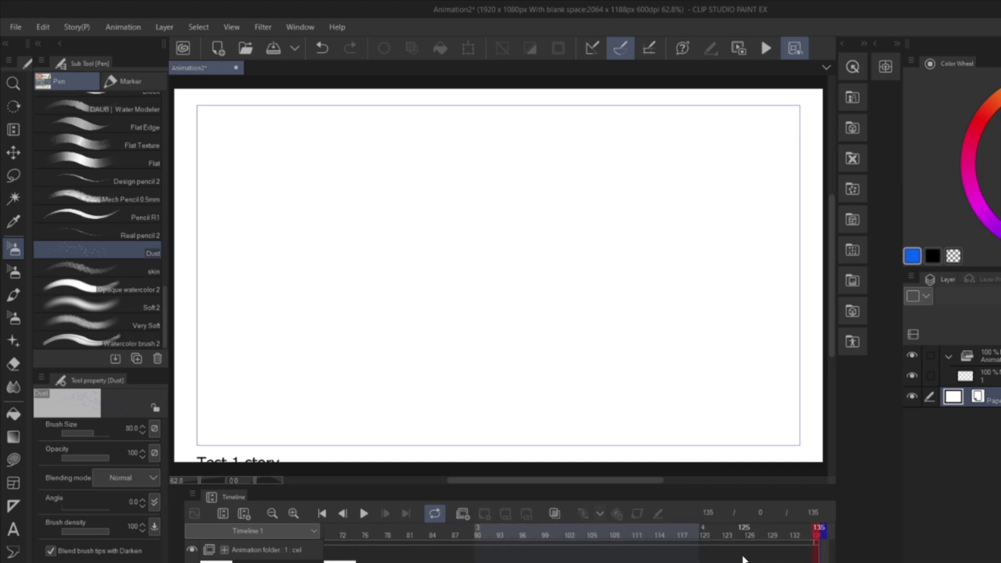
key("Left")
key("Left")
key("Left")
key("Left")
key("Left")
key("Left")
key("Left")
key("Left")
key("Left")
key("Left")
key("Left")
key("Left")
key("Left")
key("Left")
key("Left")
key("Left")
key("Left")
key("Left")
key("Left")
key("Left")
key("Left")
key("Left")
key("Left")
key("Left")
key("Left")
key("Left")
key("Left")
key("Left")
key("Left")
key("Left")
key("Left")
key("Left")
key("Left")
key("Left")
key("Left")
key("Left")
key("Left")
key("Left")
key("Left")
key("Left")
key("Left")
key("Left")
key("Left")
key("Left")
key("Left")
key("Left")
key("Left")
key("Left")
key("Left")
key("Left")
key("Left")
key("Left")
key("Left")
key("Left")
key("Left")
key("Left")
key("Left")
key("Left")
key("Left")
key("Left")
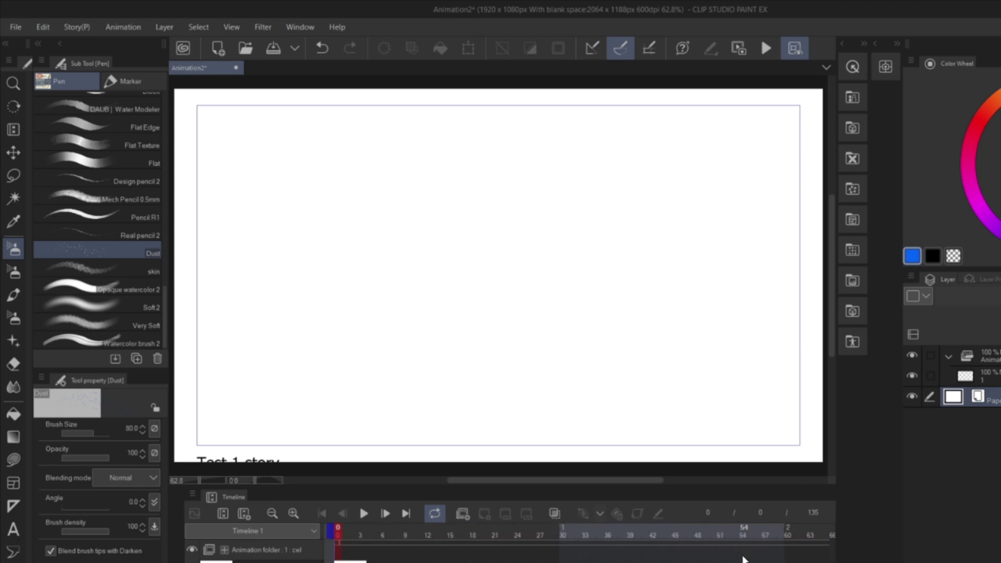
key("p")
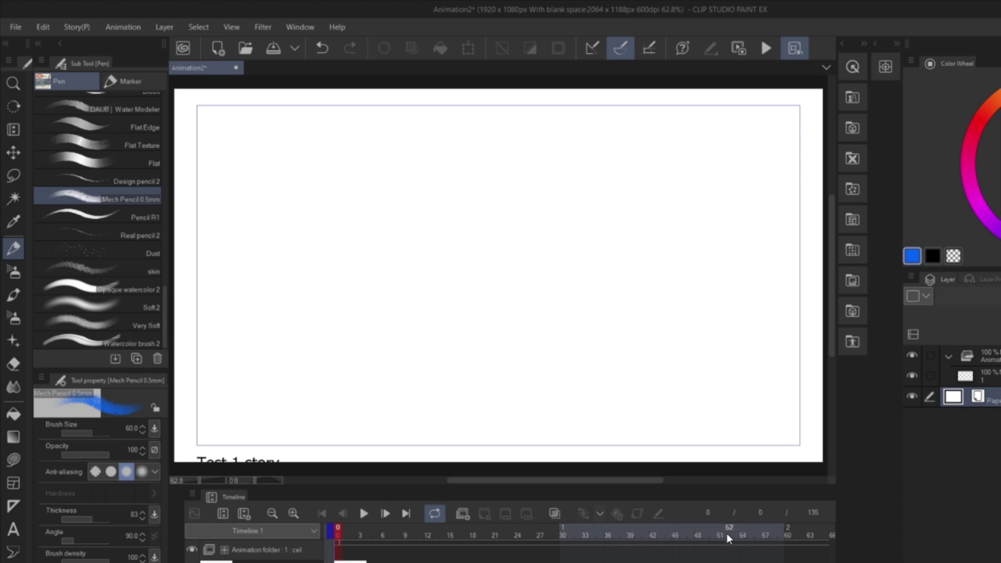